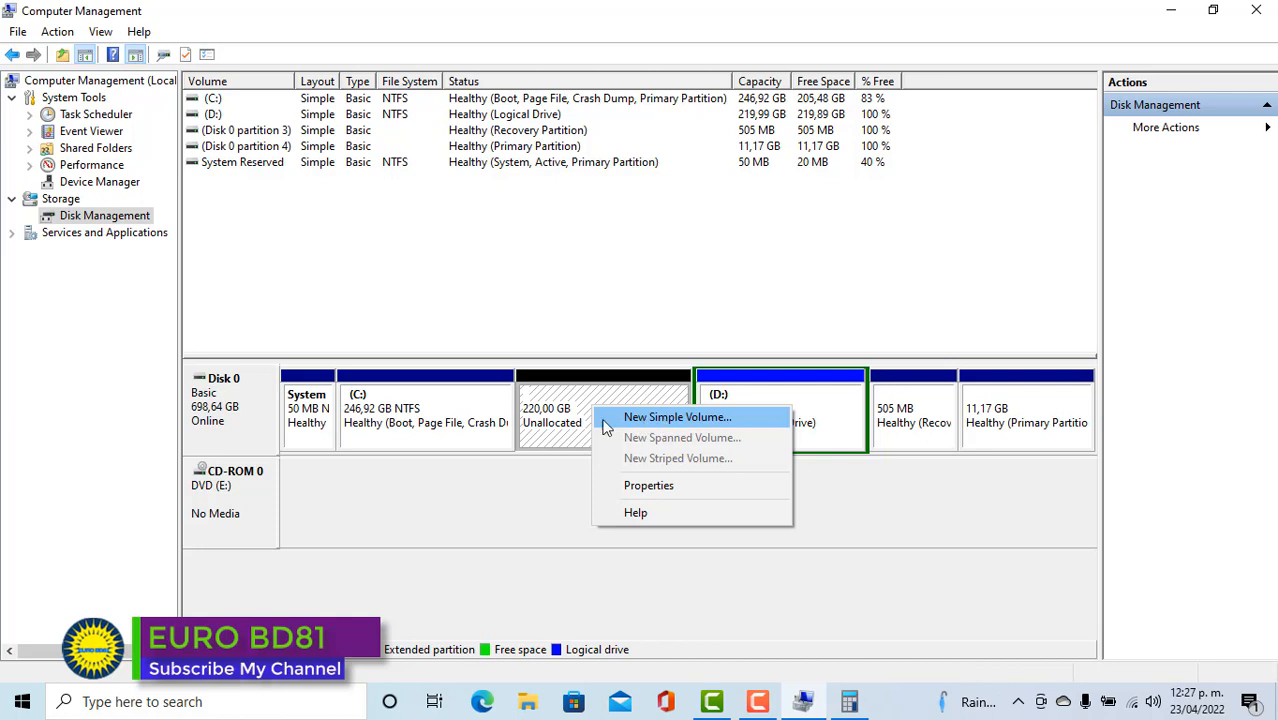
Try to create a simple NTFS volume with drive letter F: in the 220 GB unallocated space, keeping the default settings.
{"action": "left_click", "coordinate": [678, 418]}
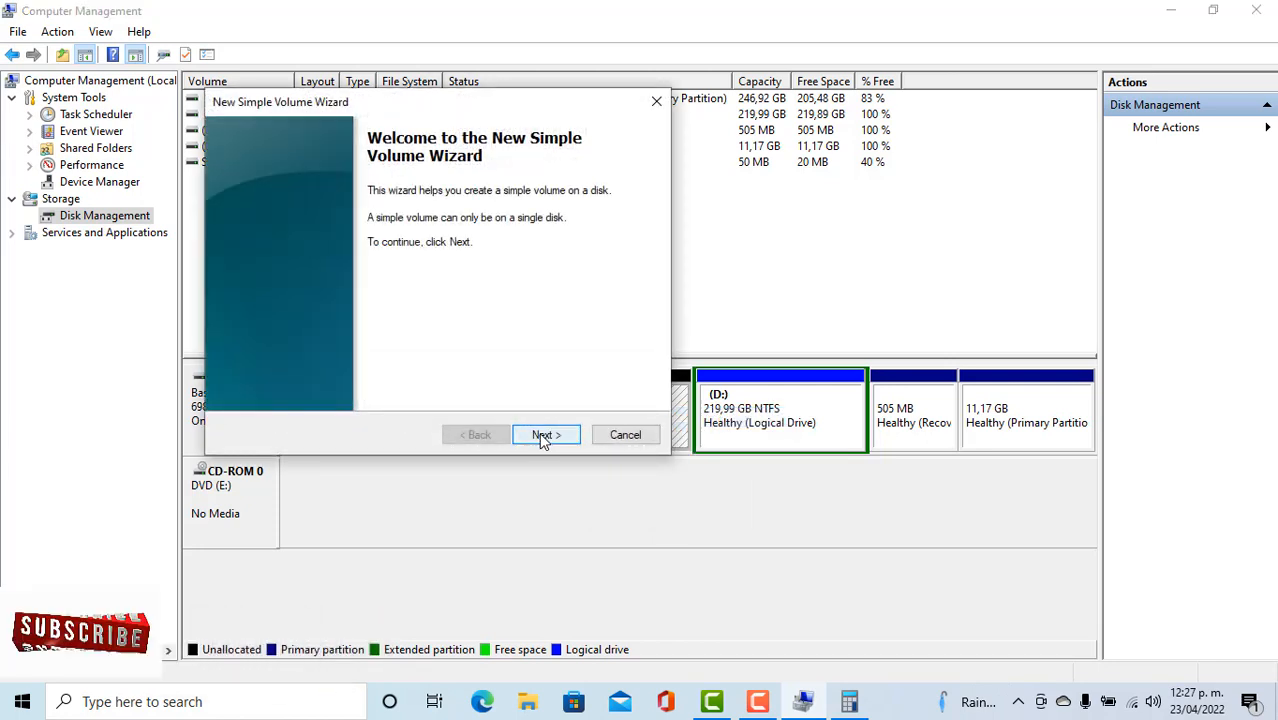
{"action": "left_click", "coordinate": [545, 435]}
{"action": "left_click", "coordinate": [545, 435]}
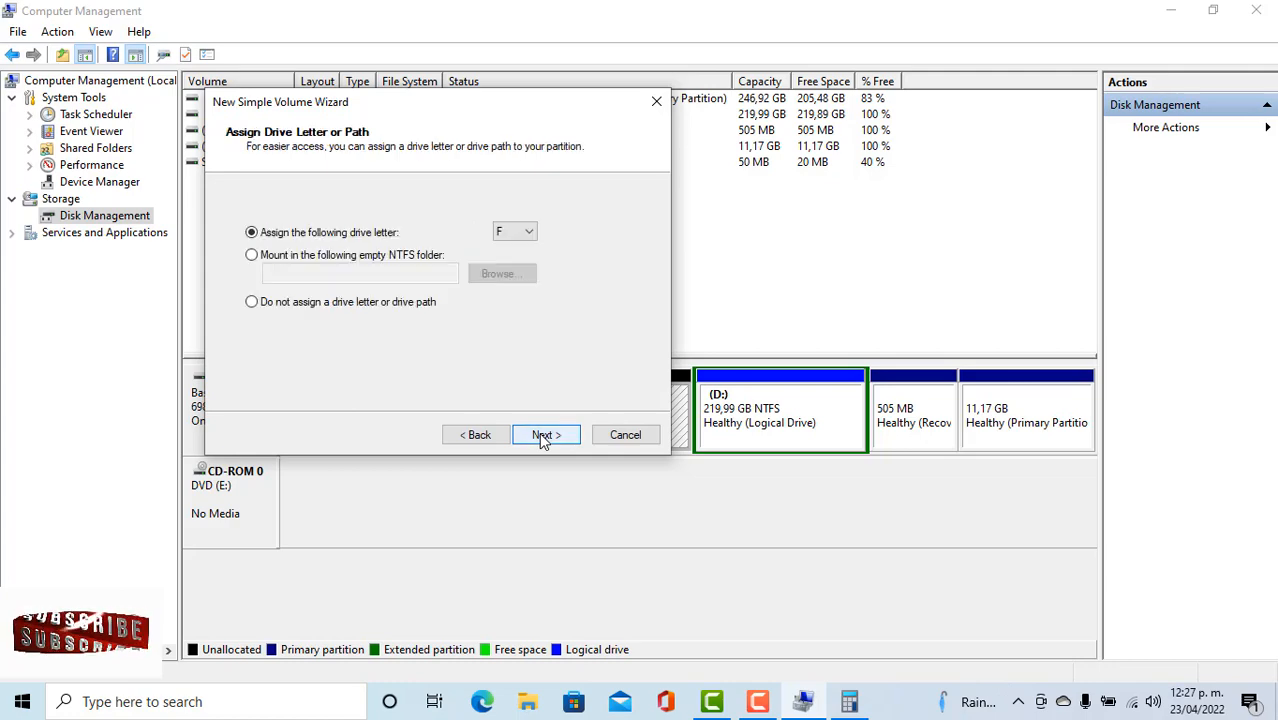
{"action": "left_click", "coordinate": [545, 435]}
{"action": "left_click", "coordinate": [545, 435]}
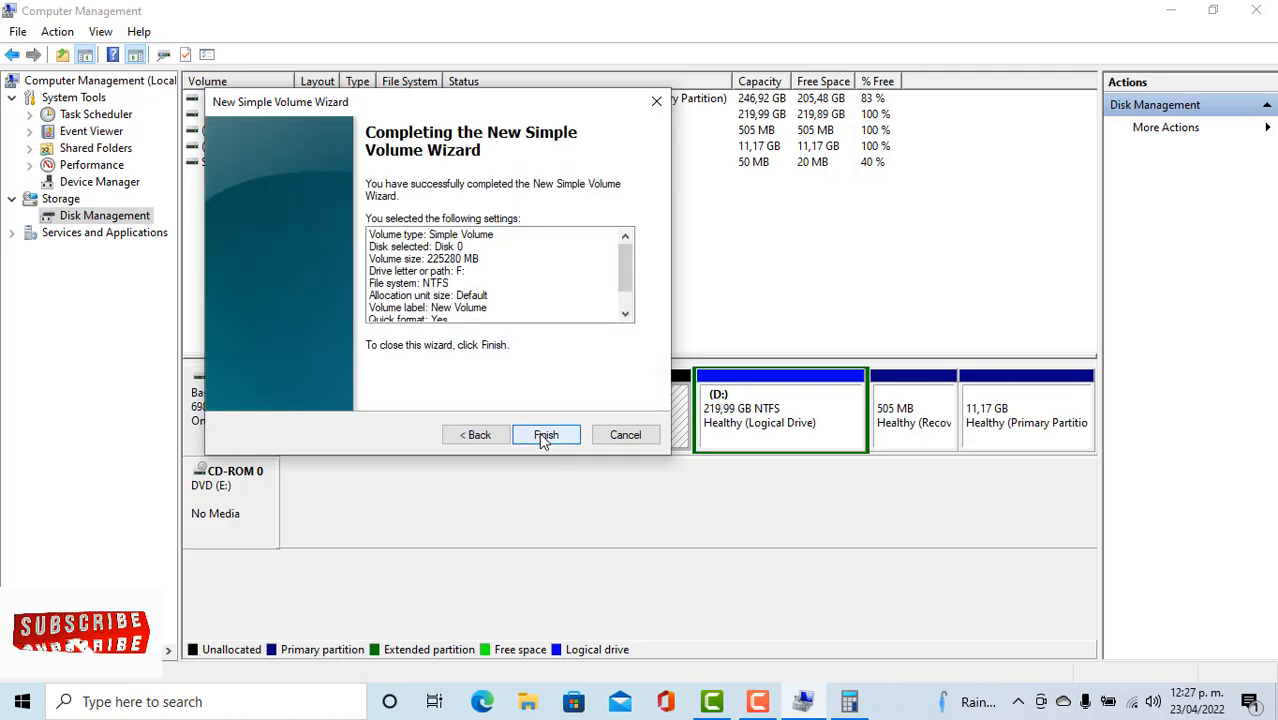
{"action": "left_click", "coordinate": [545, 436]}
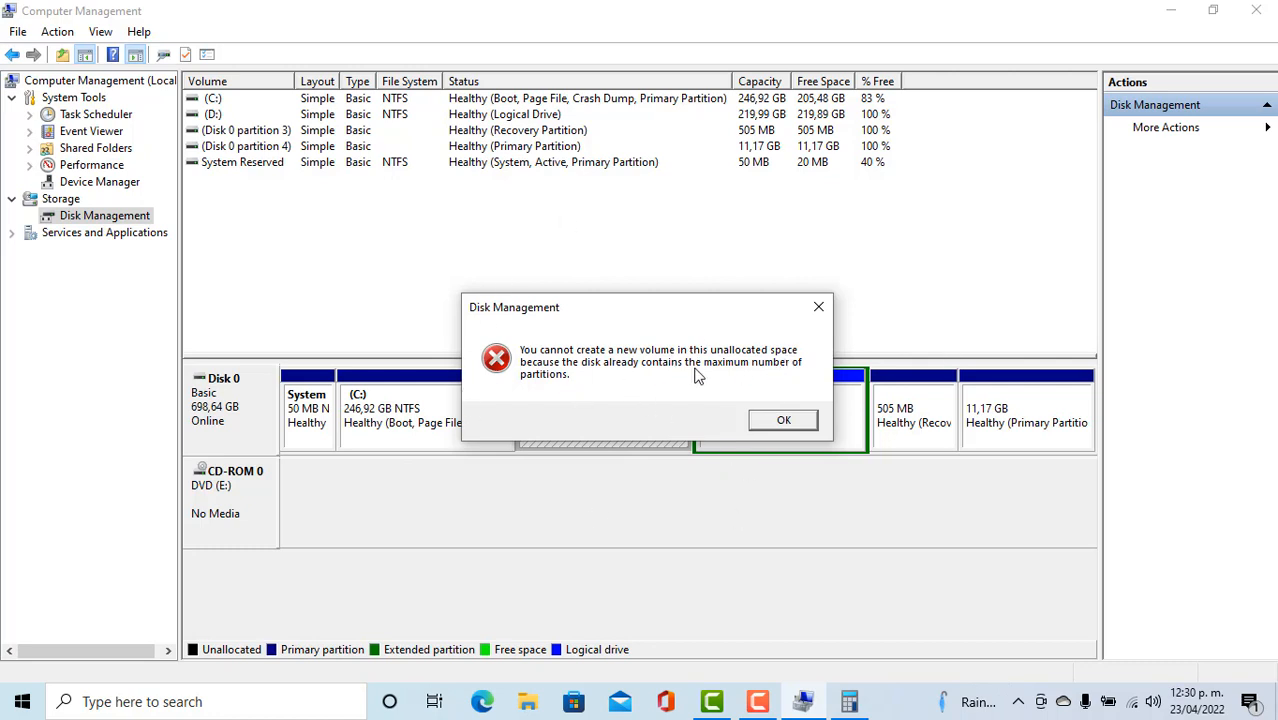
{"action": "left_click", "coordinate": [784, 420]}
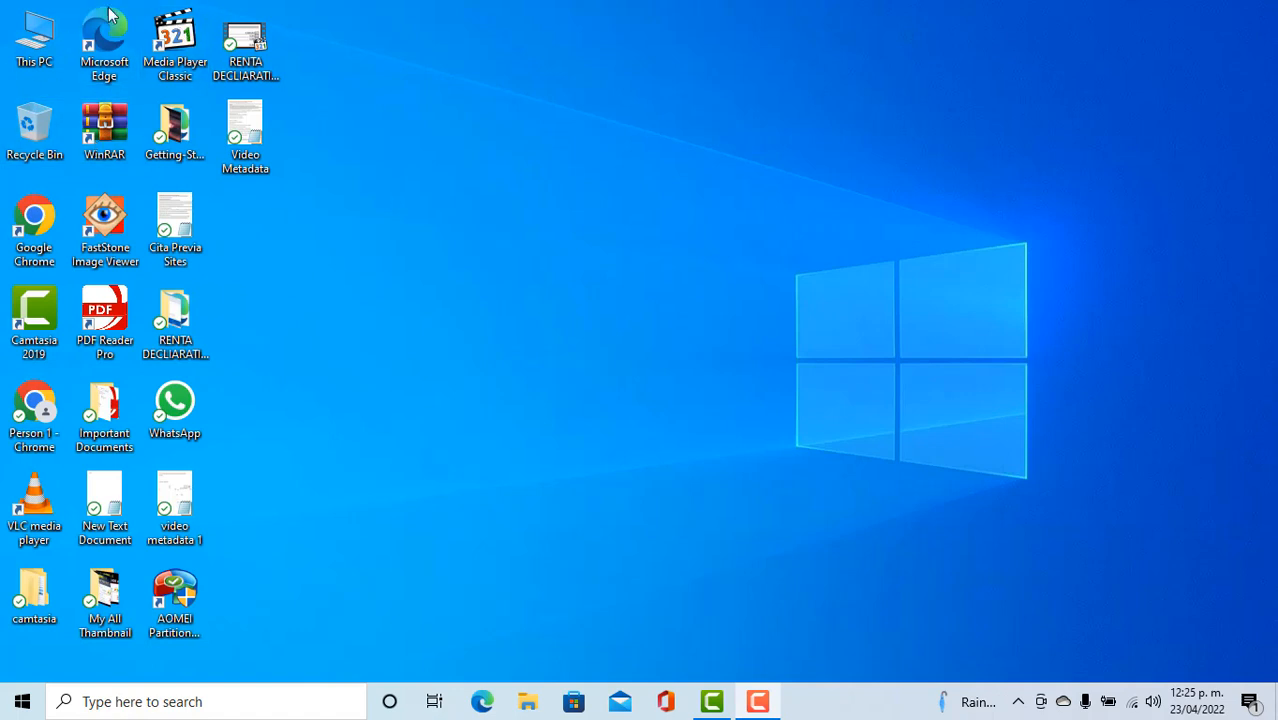
Open Disk Management in Computer Management for This PC and maximize the window.
{"action": "right_click", "coordinate": [36, 55]}
{"action": "left_click", "coordinate": [58, 106]}
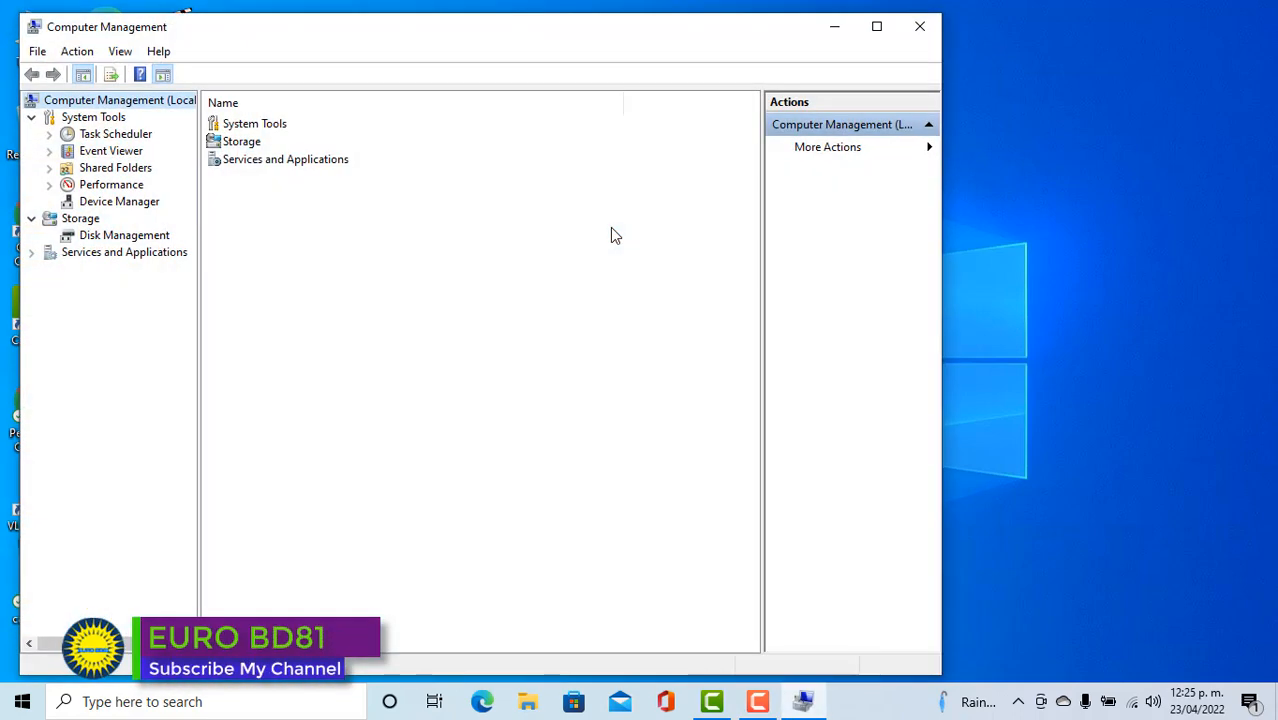
{"action": "left_click", "coordinate": [124, 238]}
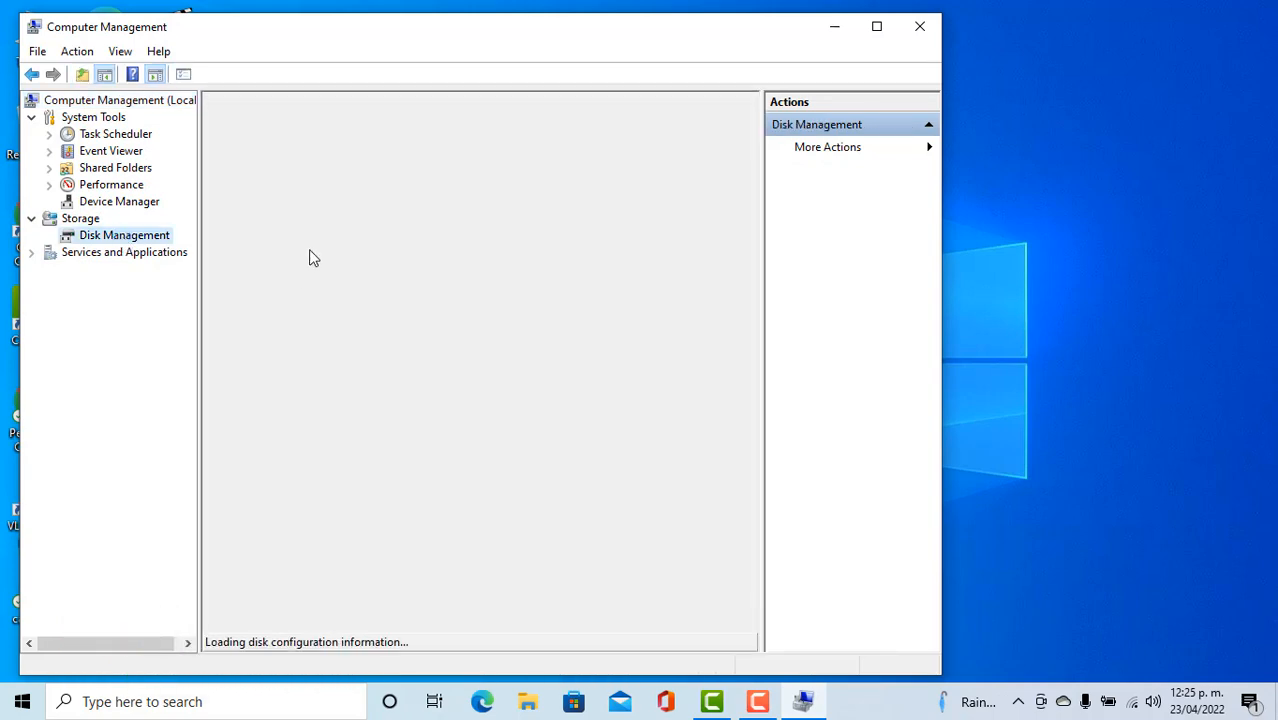
{"action": "left_click", "coordinate": [876, 27]}
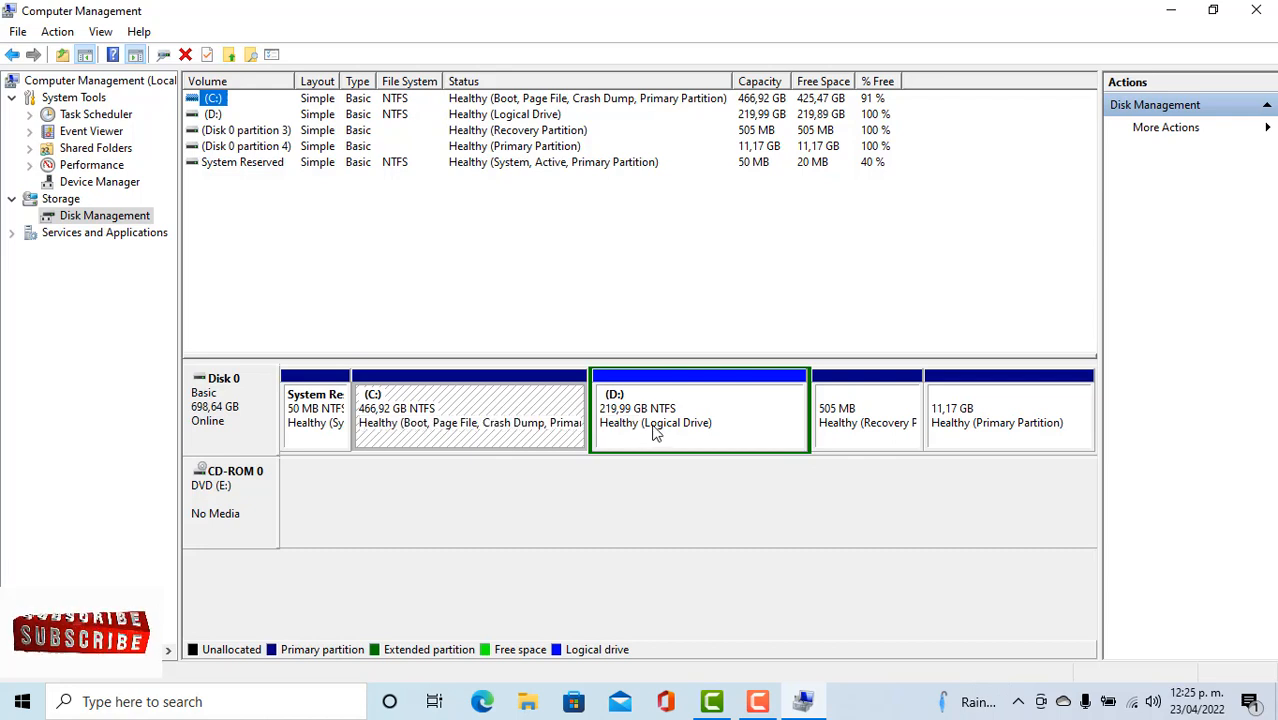
Open the shrink settings for the C: volume on Disk 0.
{"action": "right_click", "coordinate": [491, 406]}
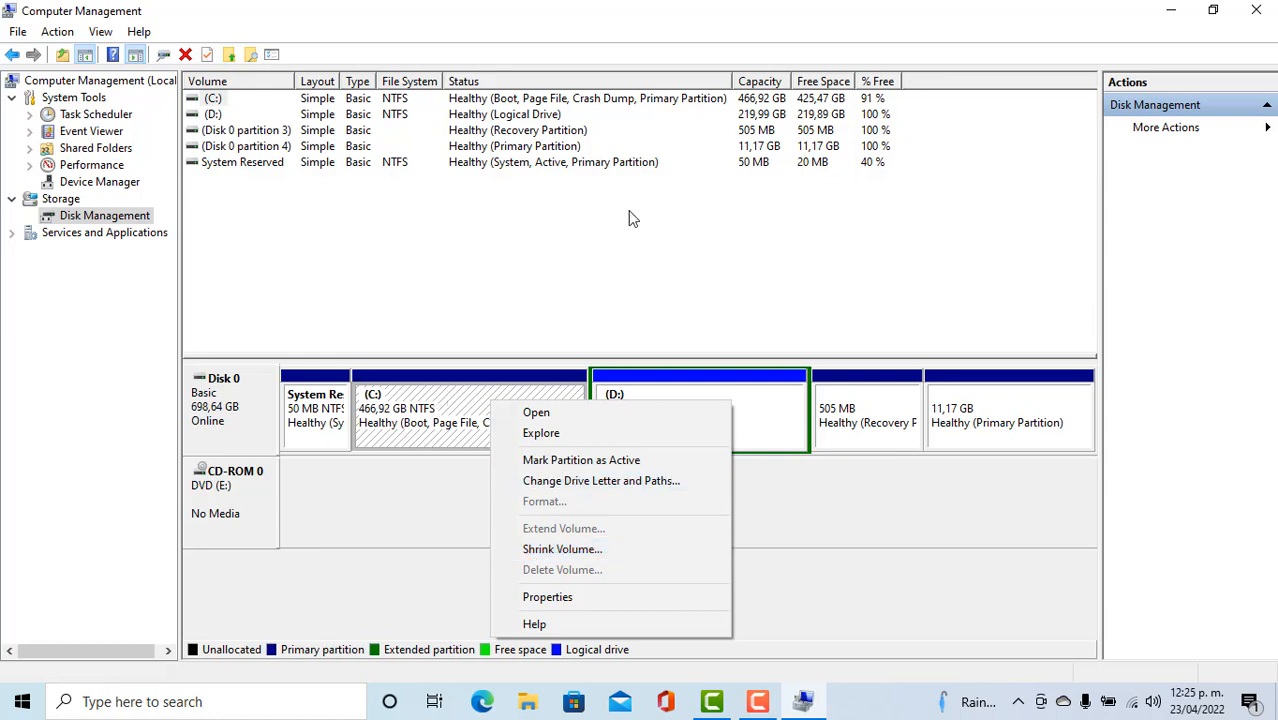
{"action": "left_click", "coordinate": [625, 238]}
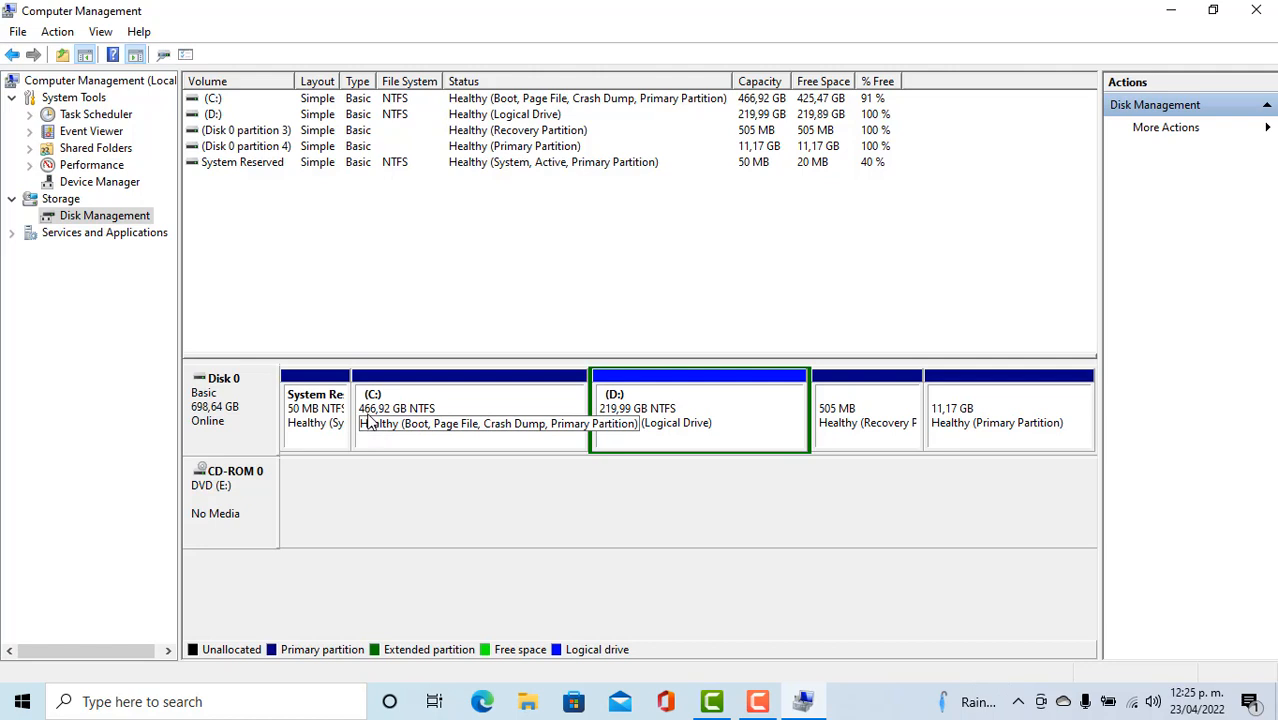
{"action": "right_click", "coordinate": [463, 403]}
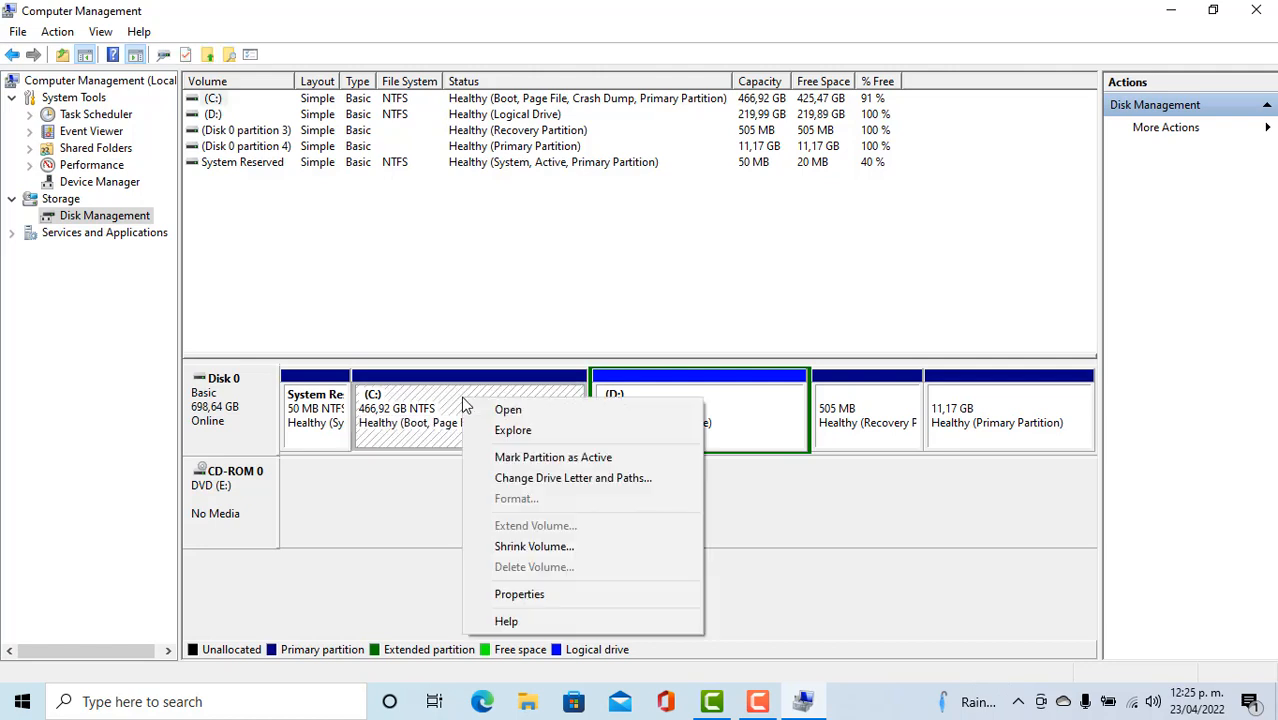
{"action": "left_click", "coordinate": [508, 550]}
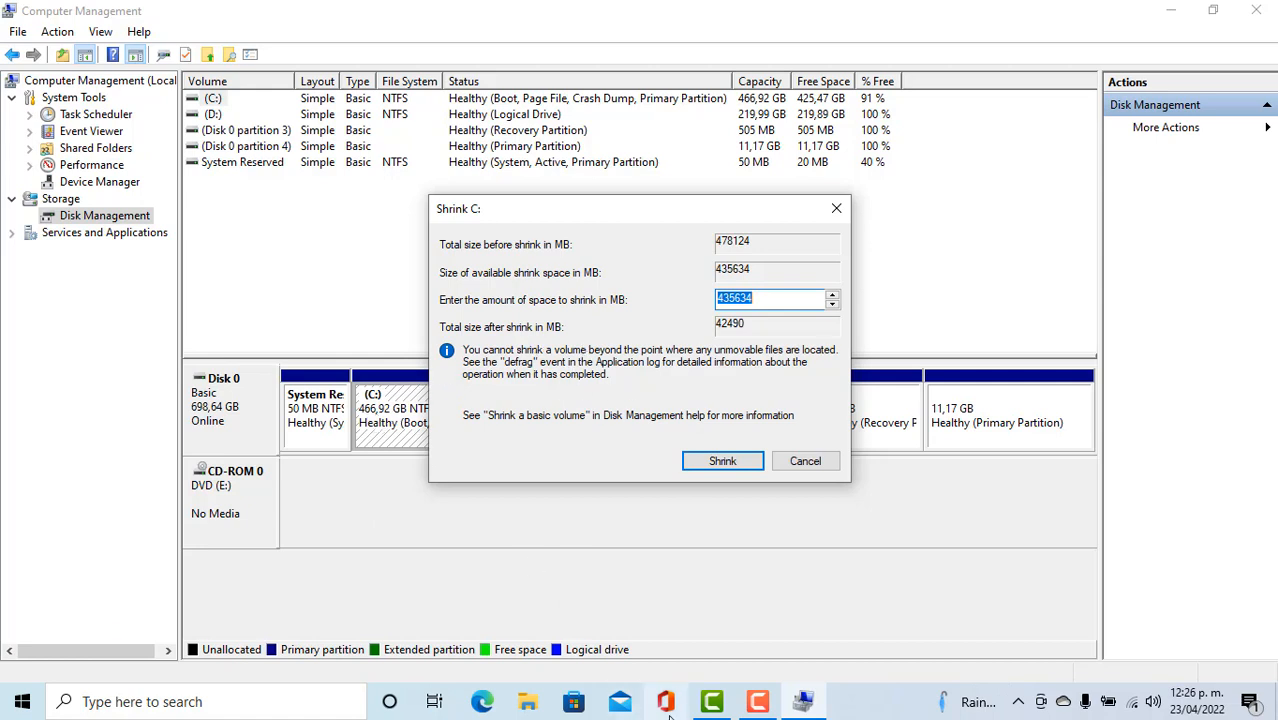
Switch to Calculator and multiply 1024 by 220 to convert 220 GB to megabytes.
{"action": "left_click", "coordinate": [22, 701]}
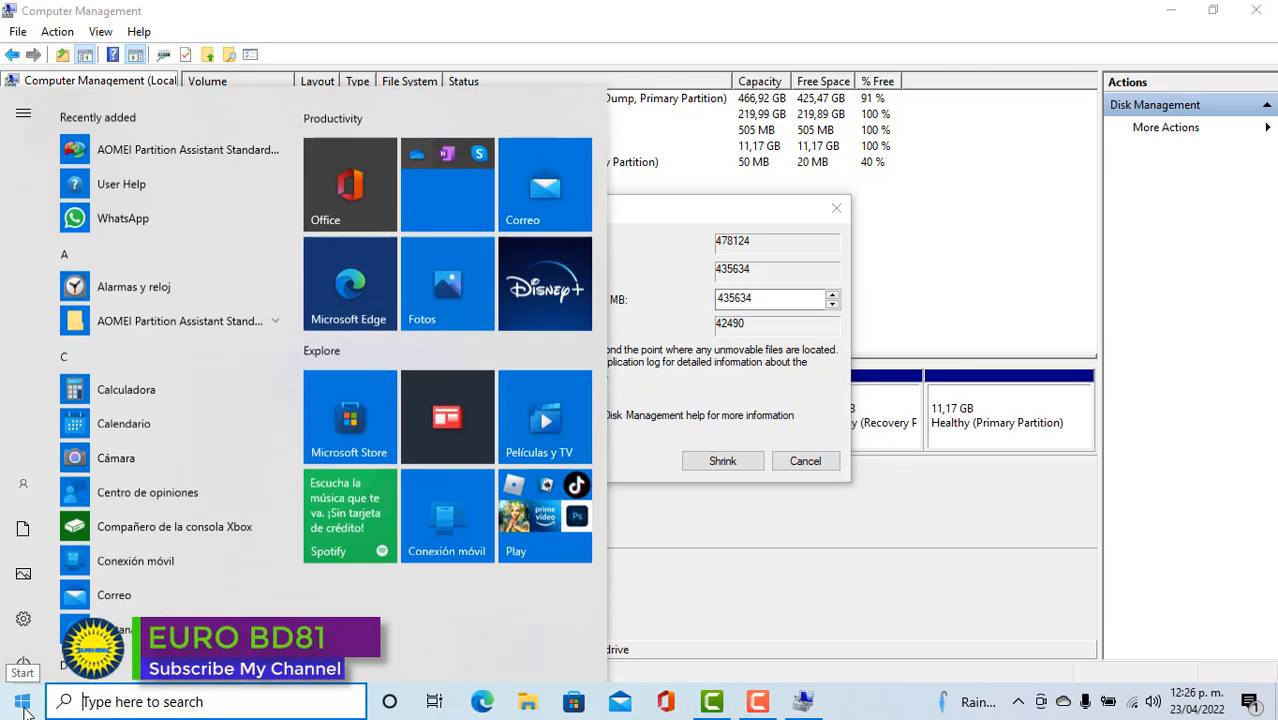
{"action": "left_click", "coordinate": [138, 380]}
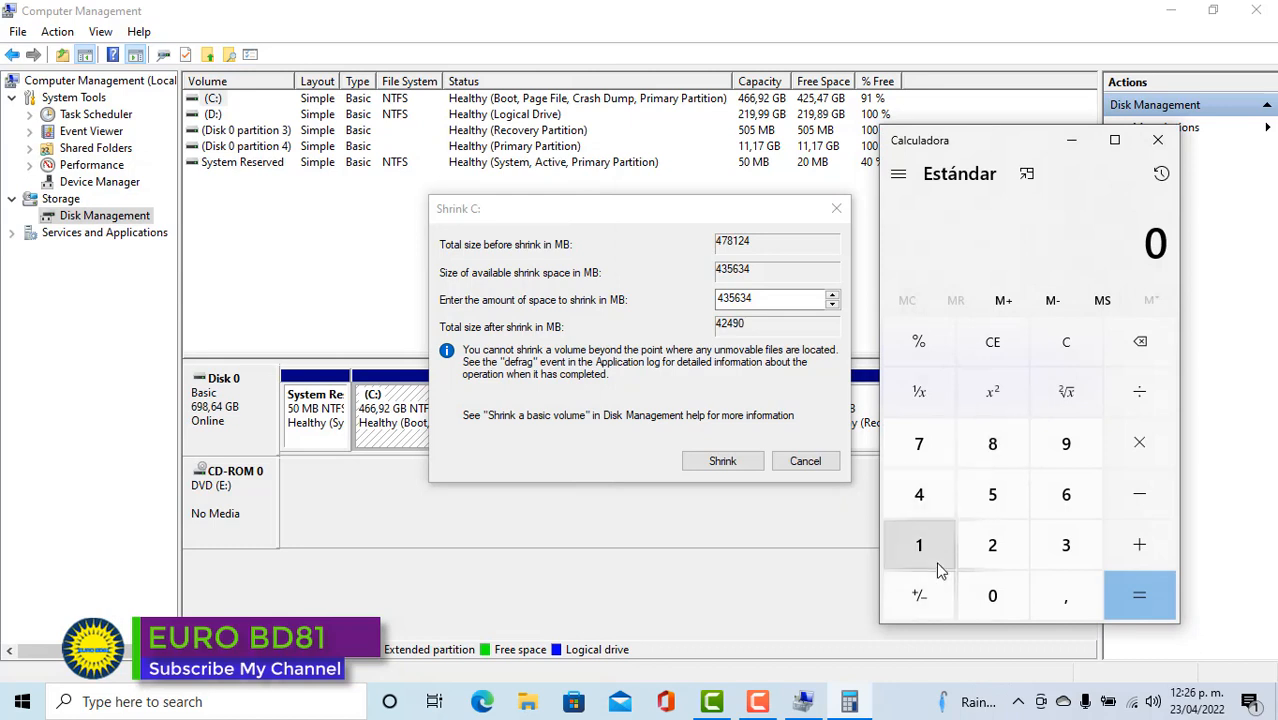
{"action": "left_click", "coordinate": [918, 545]}
{"action": "left_click", "coordinate": [992, 595]}
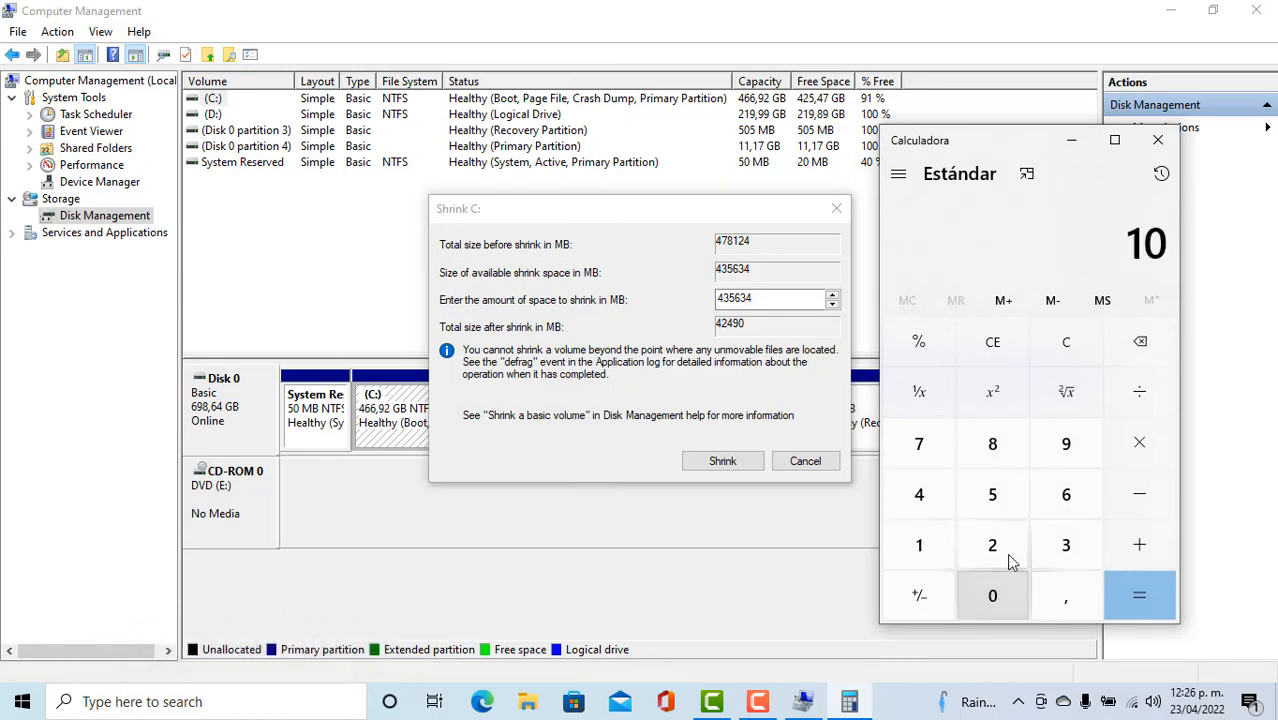
{"action": "left_click", "coordinate": [992, 545]}
{"action": "left_click", "coordinate": [919, 494]}
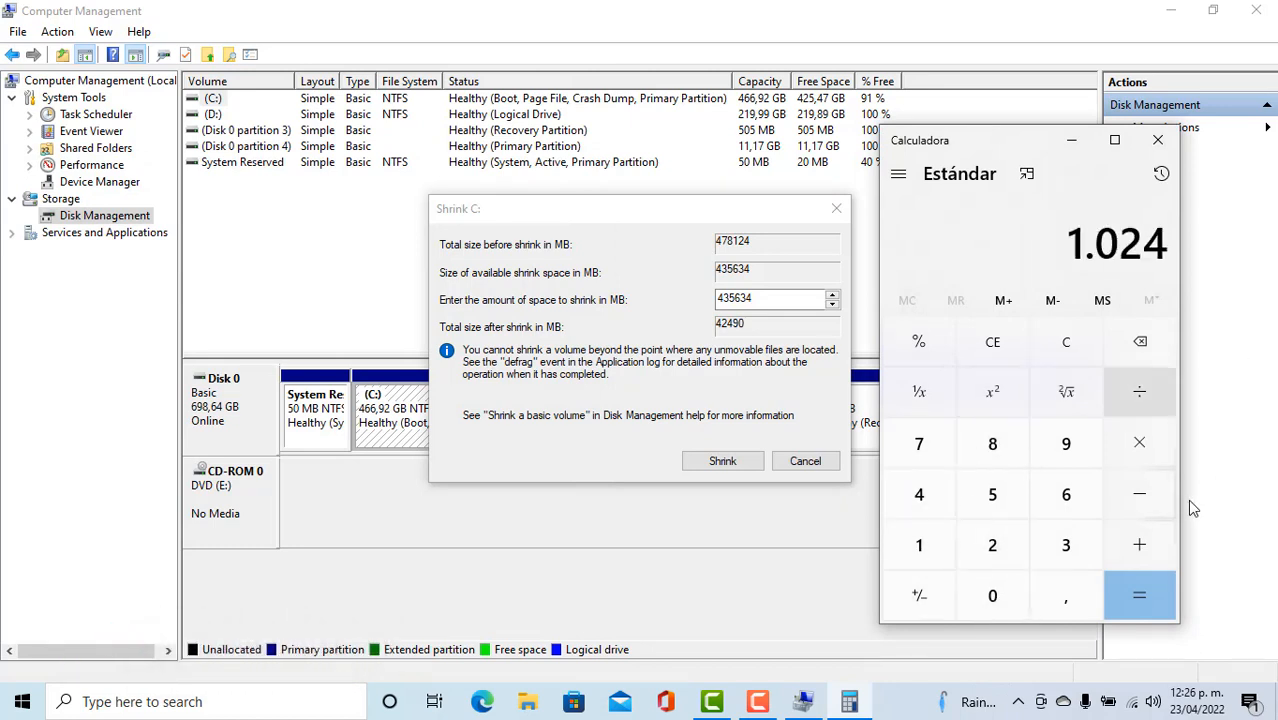
{"action": "left_click", "coordinate": [1143, 442]}
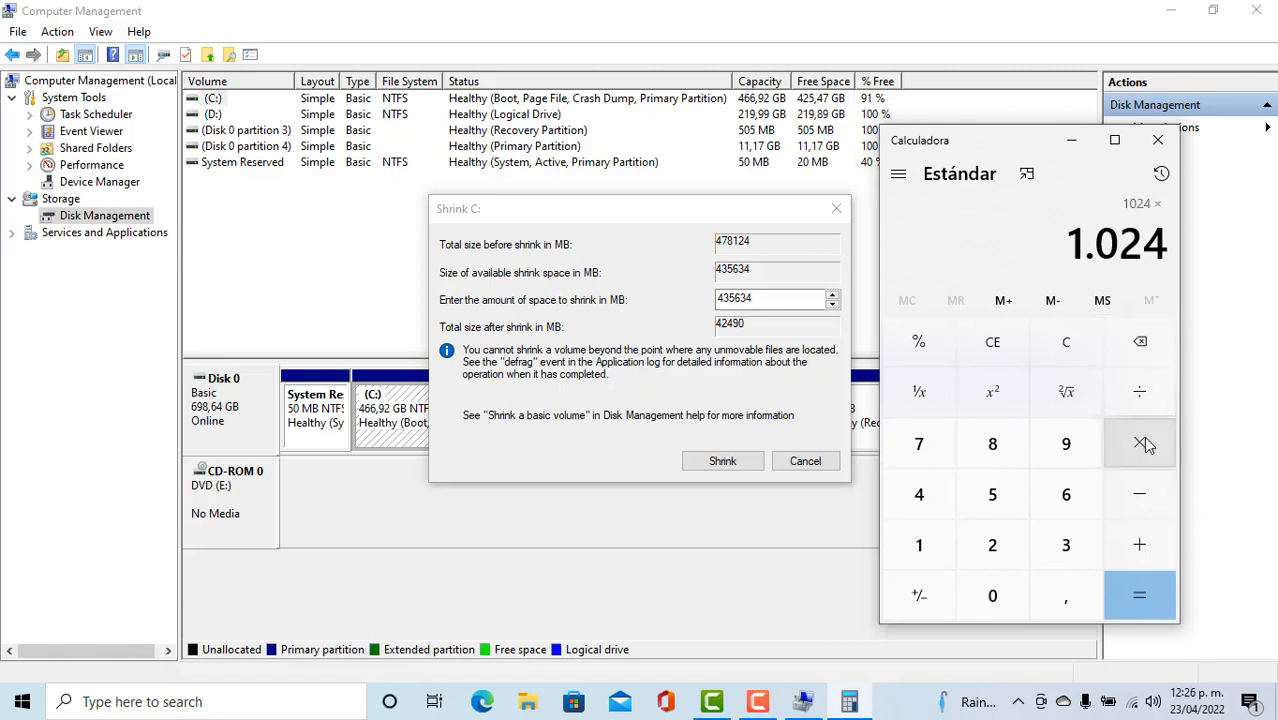
{"action": "left_click", "coordinate": [1000, 545]}
{"action": "left_click", "coordinate": [1000, 545]}
{"action": "left_click", "coordinate": [993, 595]}
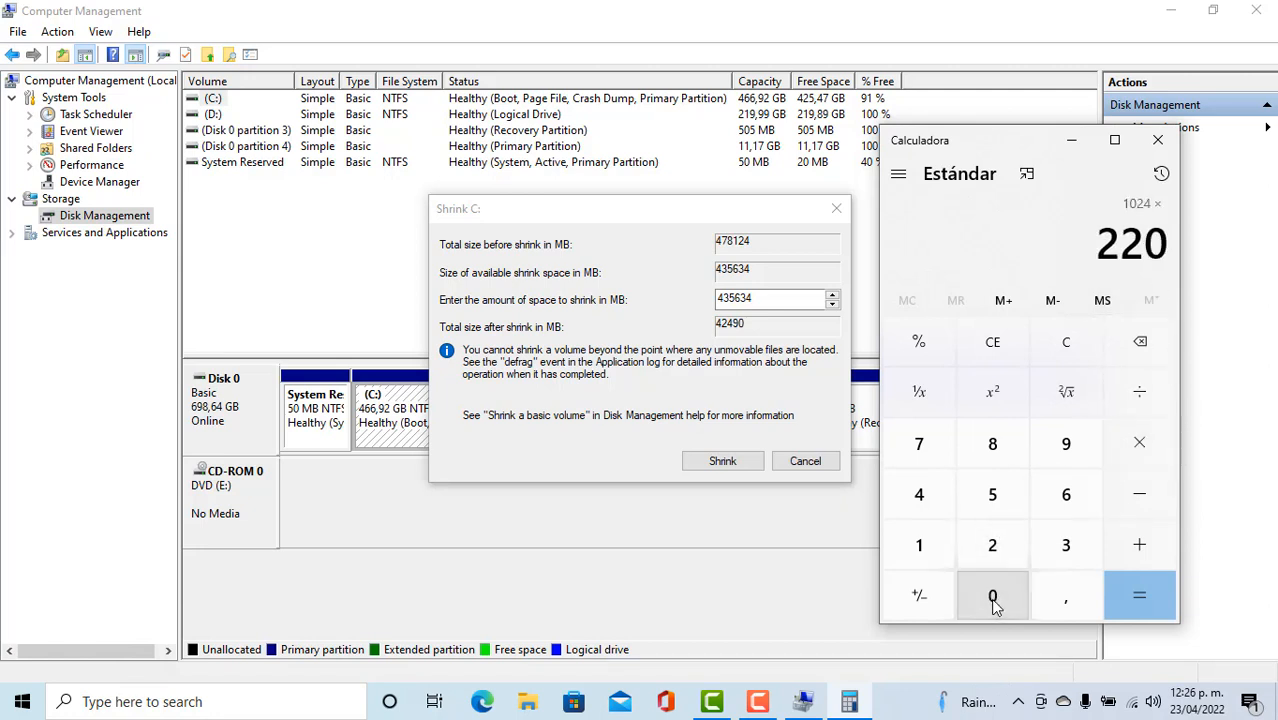
{"action": "left_click", "coordinate": [1147, 598]}
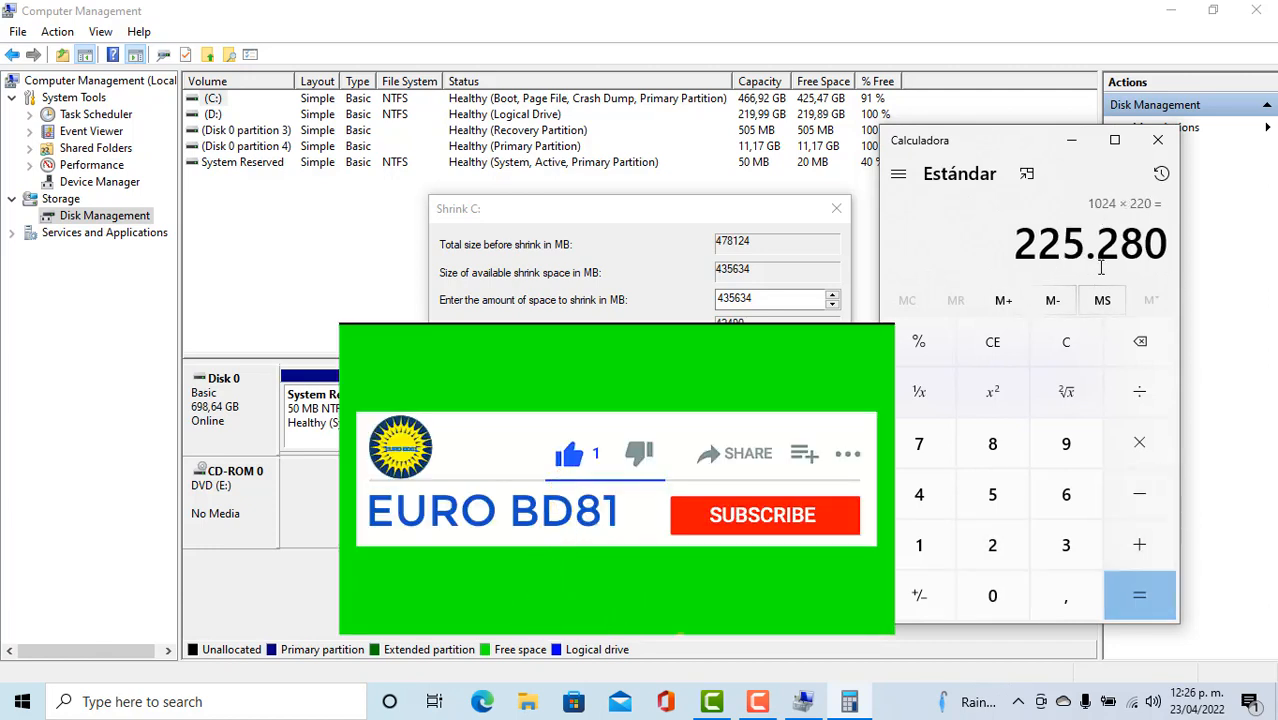
Set the amount of space to shrink to 225280 MB and shrink the C: volume.
{"action": "left_click", "coordinate": [774, 298]}
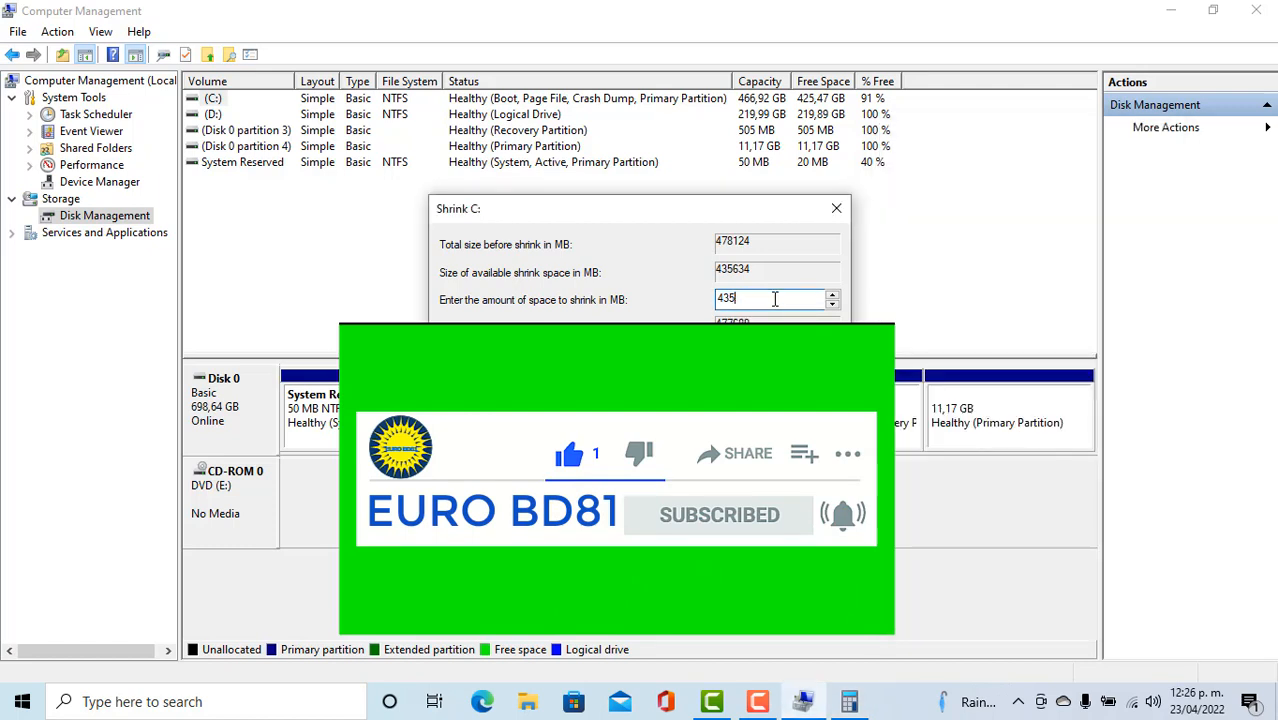
{"action": "key", "text": "BackSpace"}
{"action": "type", "text": "22"}
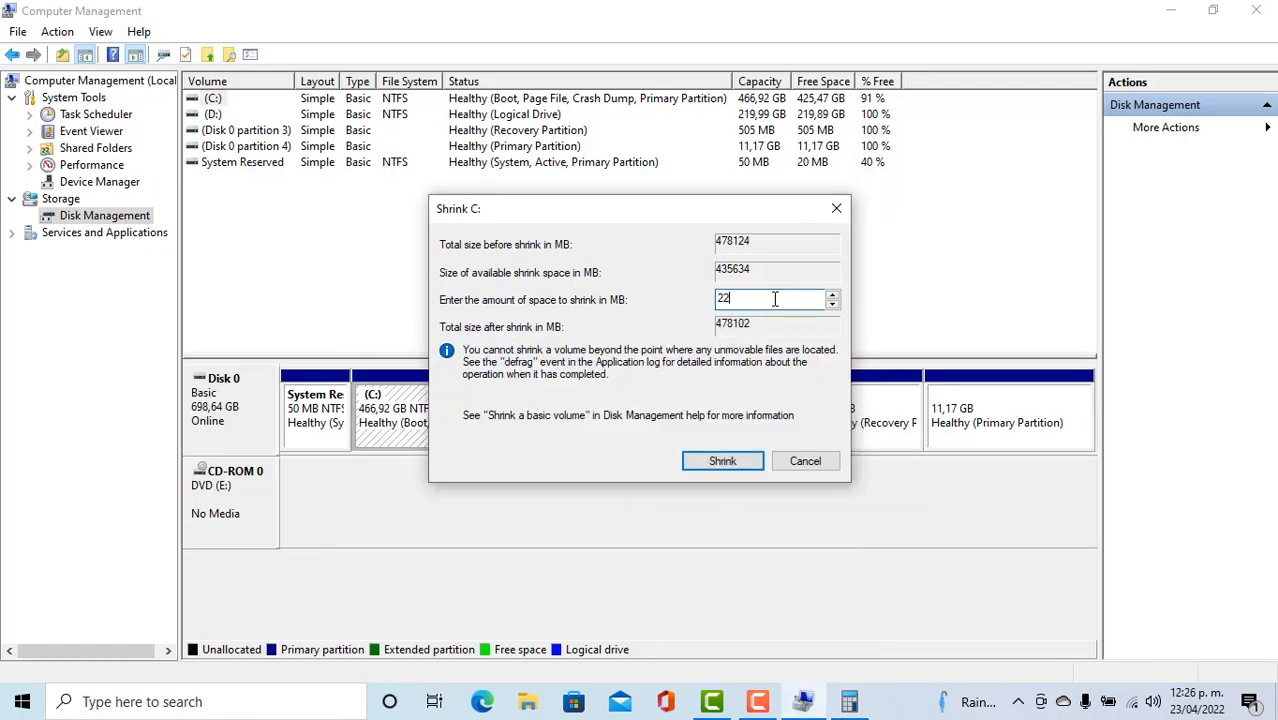
{"action": "type", "text": "5280"}
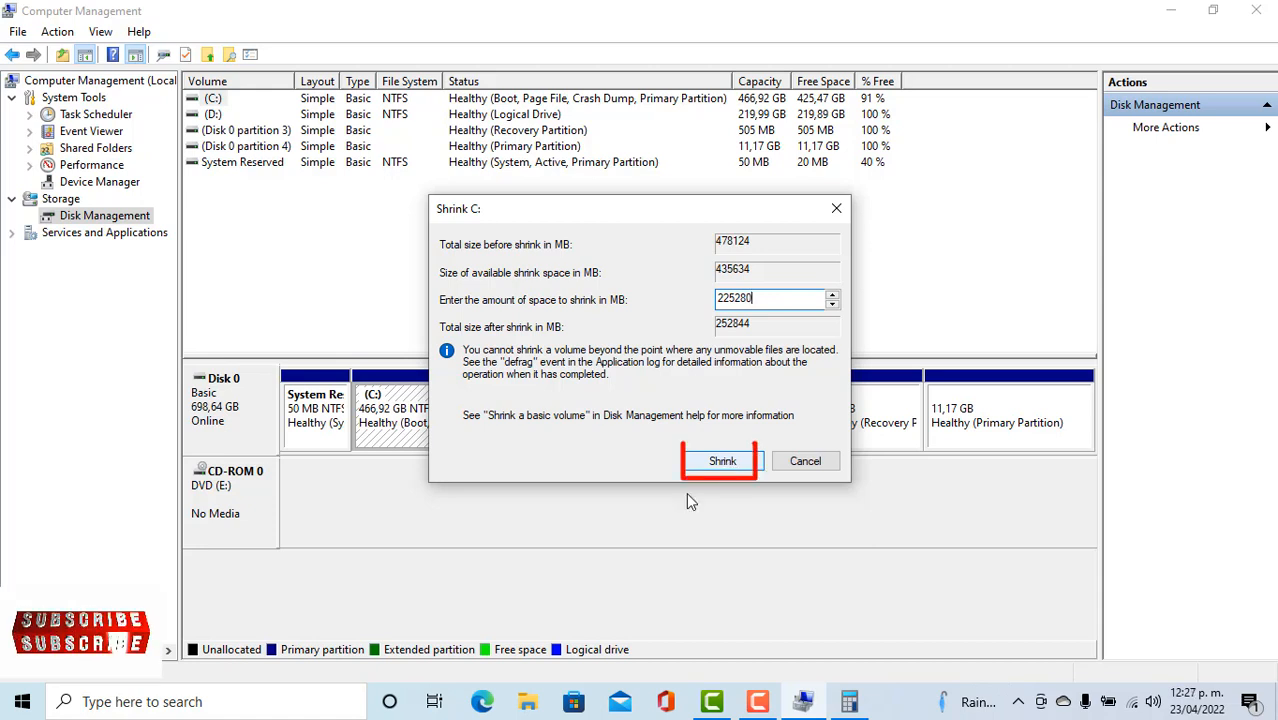
{"action": "left_click", "coordinate": [716, 465]}
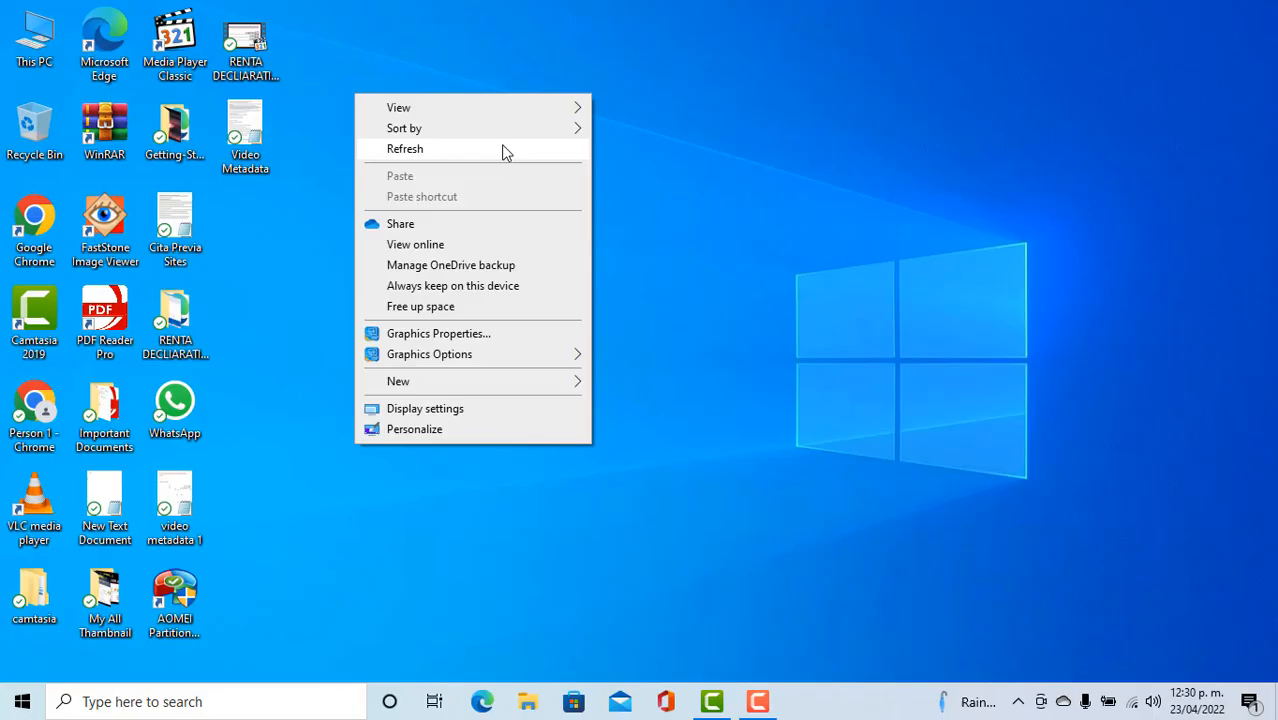
Switch to AOMEI Partition Assistant and create a 220.00 GB NTFS partition with drive letter F: in the unallocated space.
{"action": "left_click", "coordinate": [502, 148]}
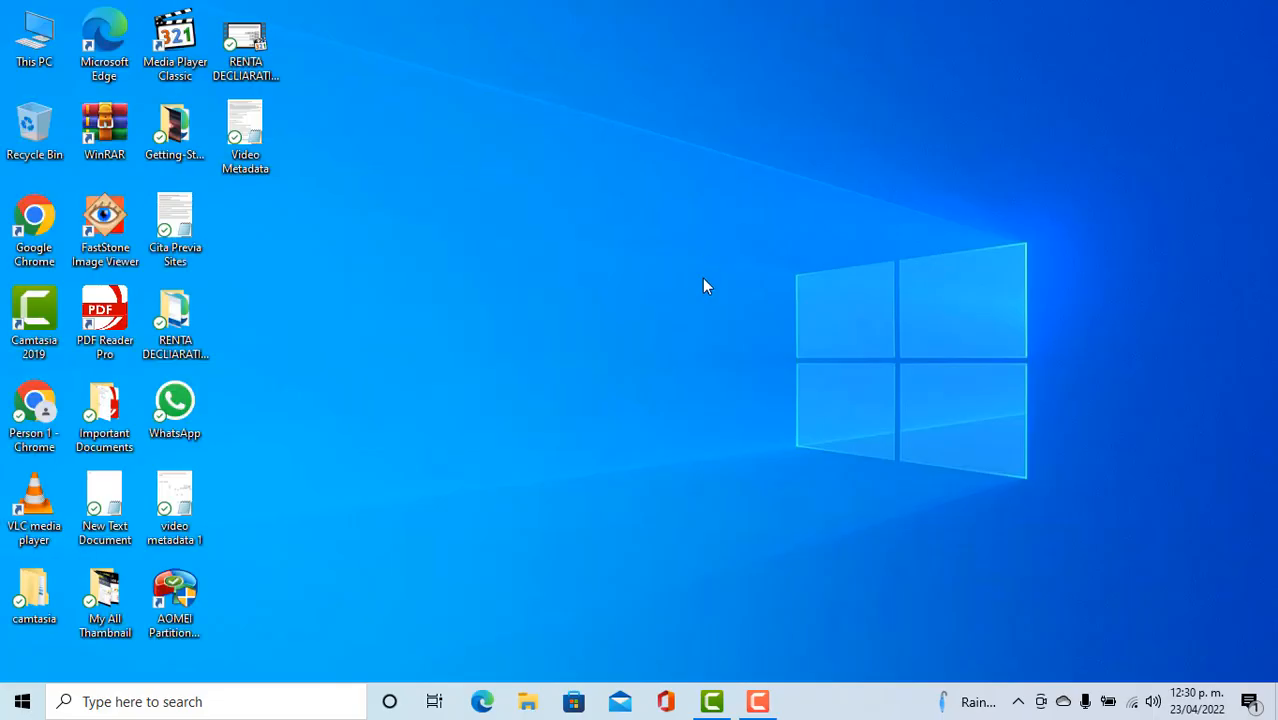
{"action": "left_click", "coordinate": [186, 588]}
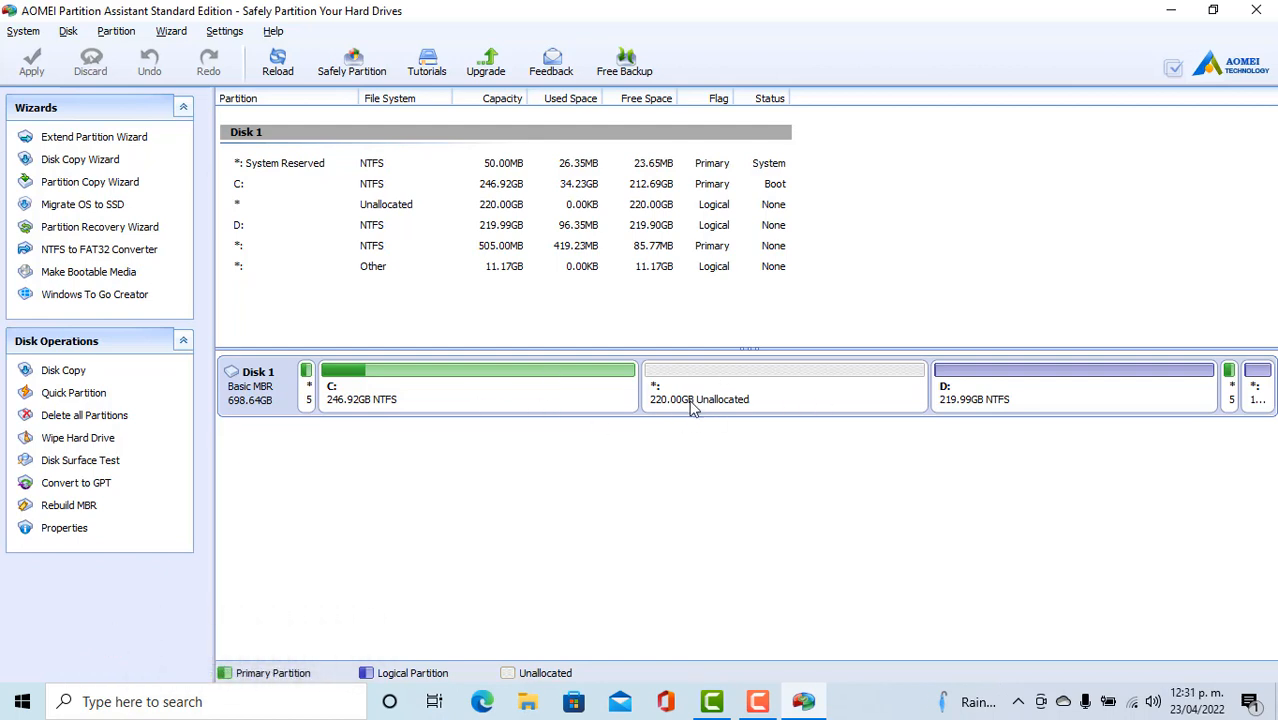
{"action": "left_click", "coordinate": [738, 376]}
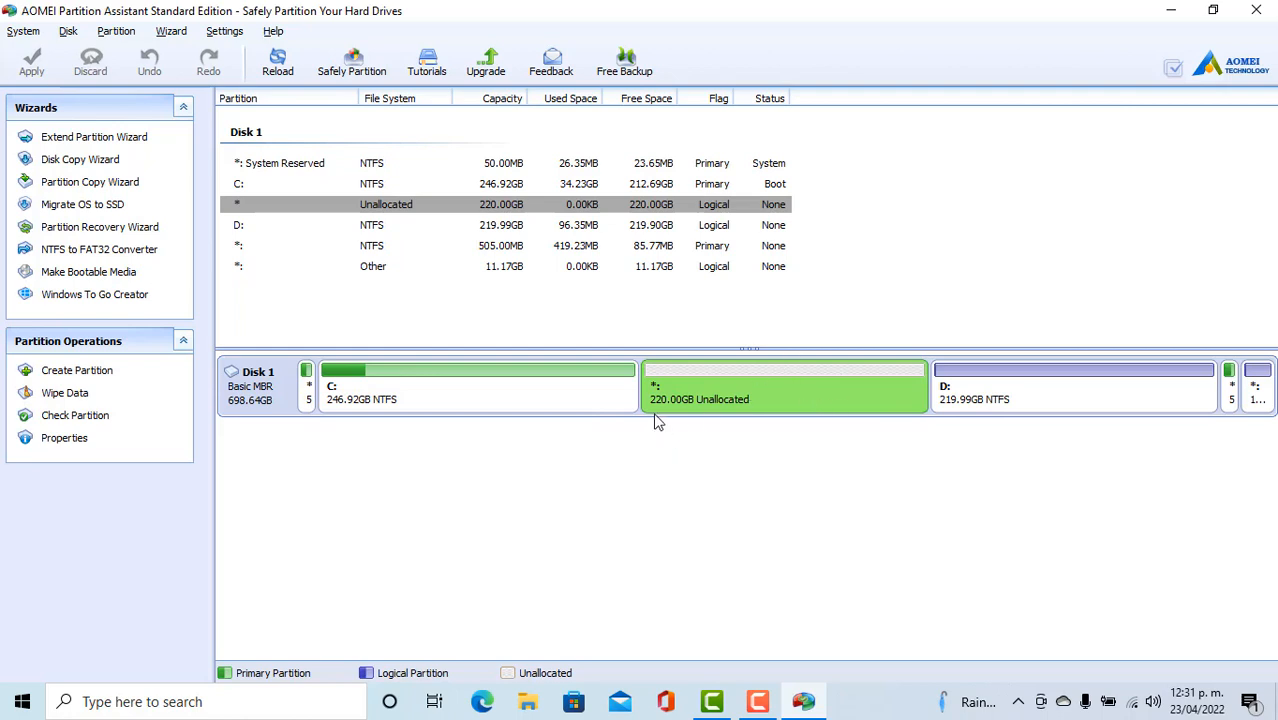
{"action": "right_click", "coordinate": [760, 384]}
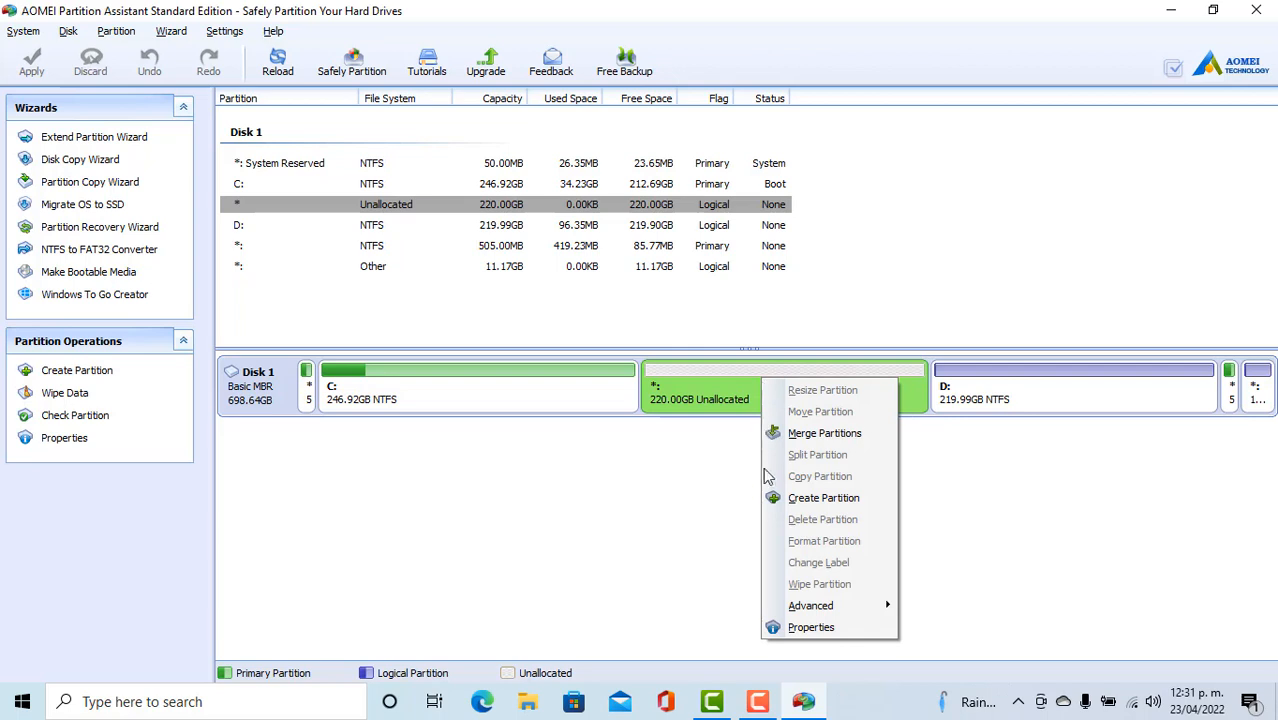
{"action": "left_click", "coordinate": [850, 498]}
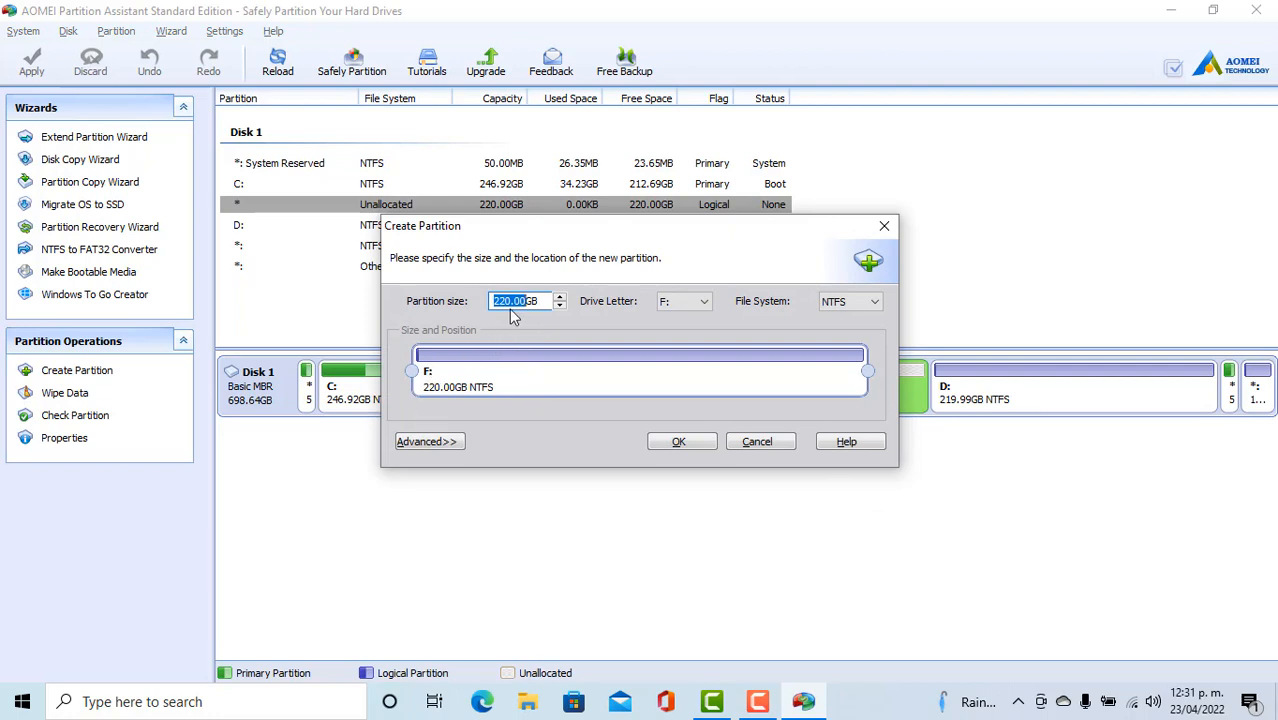
{"action": "left_click", "coordinate": [681, 442]}
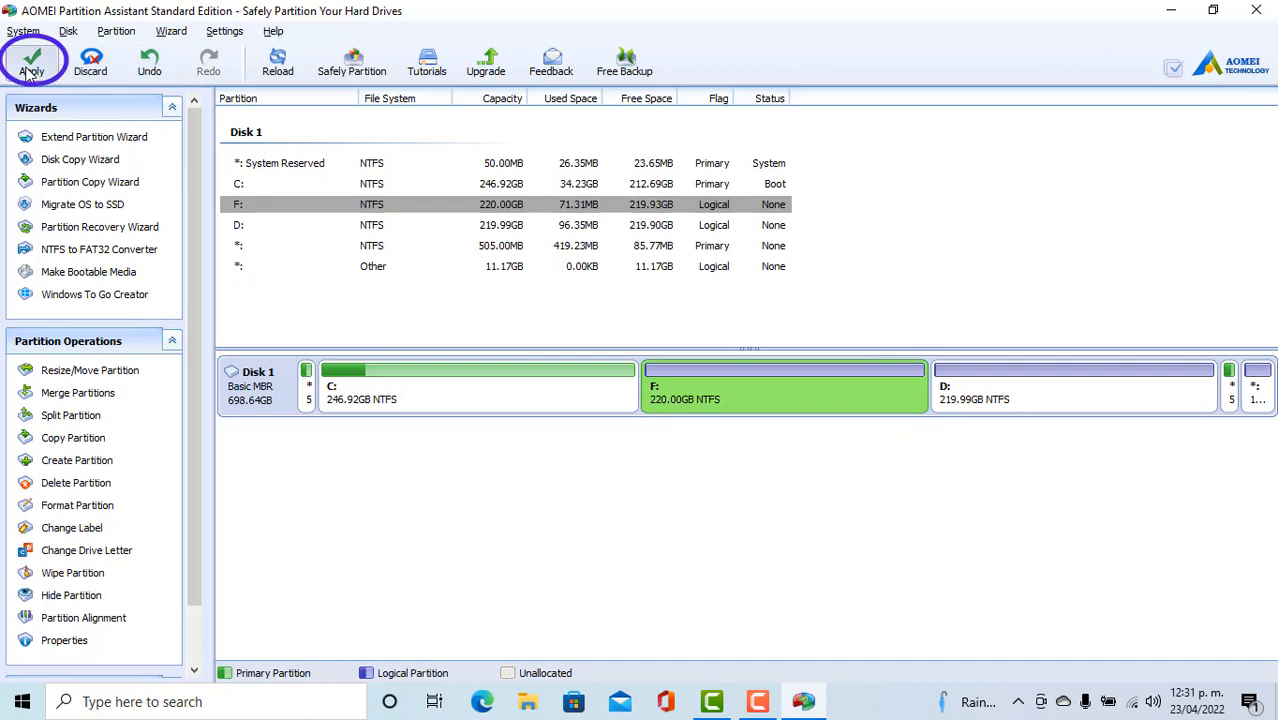
Apply the pending Create Partition operation for drive F:, confirm its start and dismiss the completion message.
{"action": "left_click", "coordinate": [31, 67]}
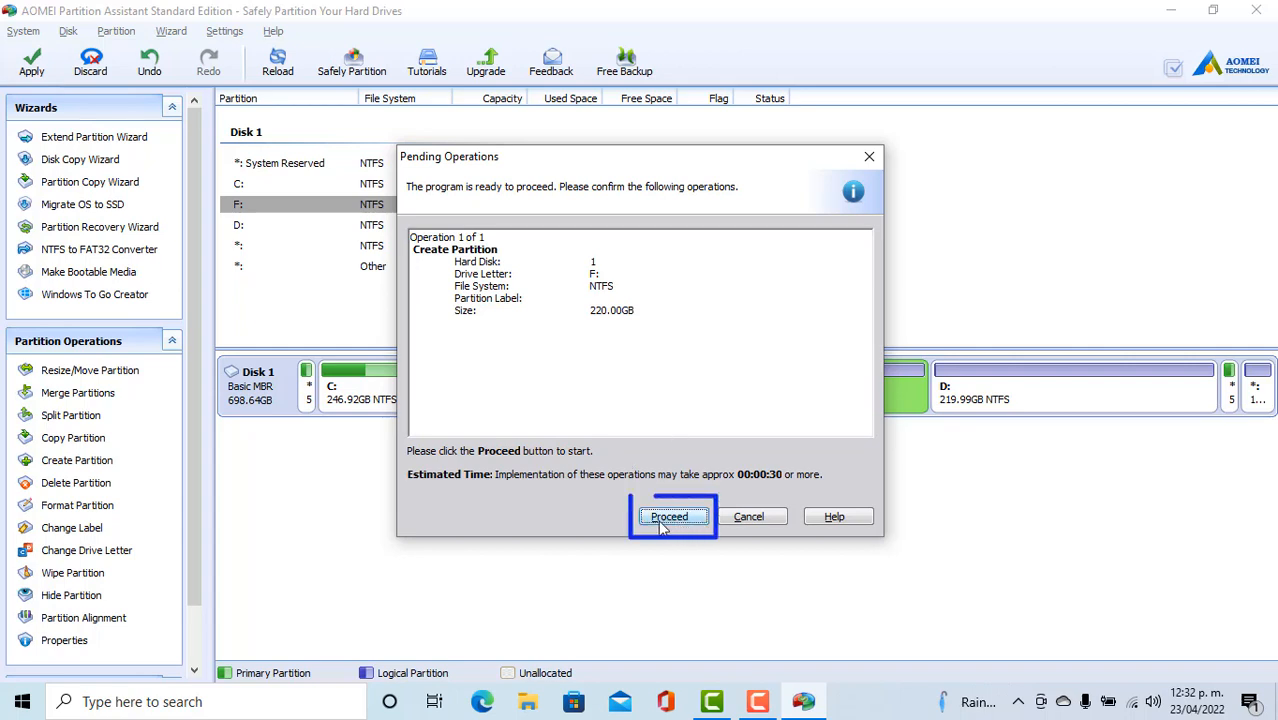
{"action": "left_click", "coordinate": [672, 517]}
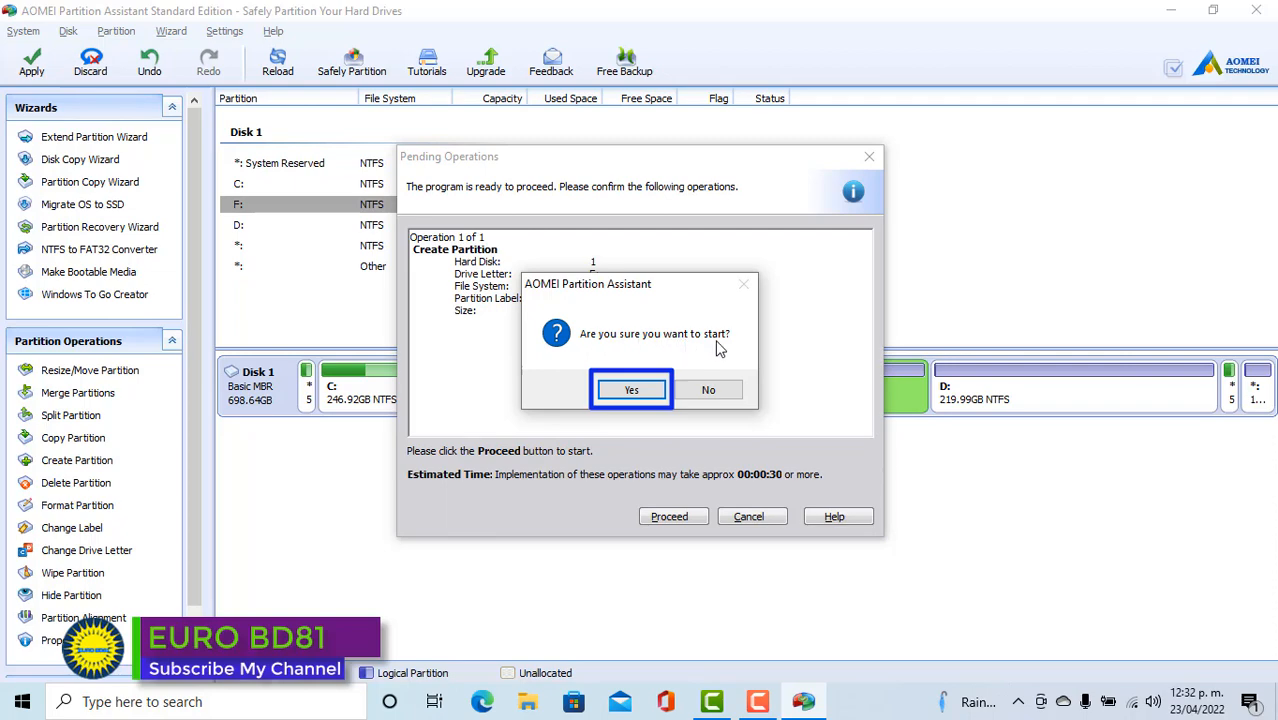
{"action": "left_click", "coordinate": [631, 391]}
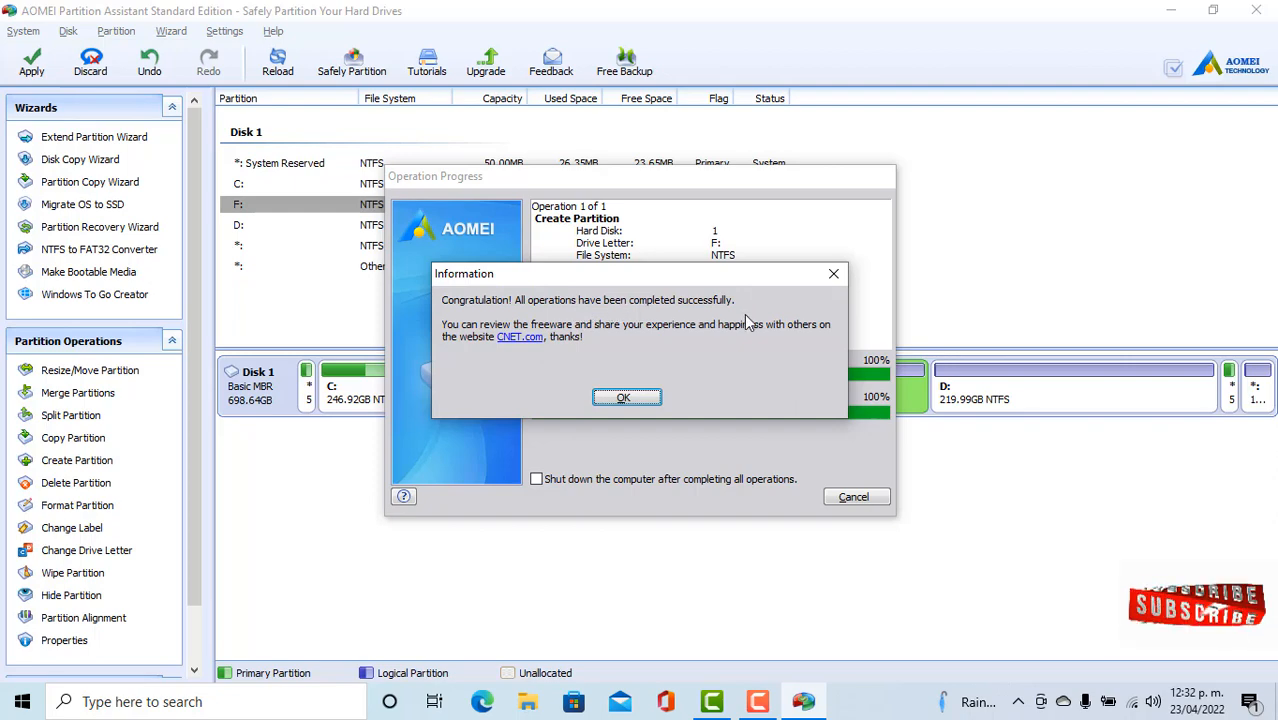
{"action": "left_click", "coordinate": [626, 398]}
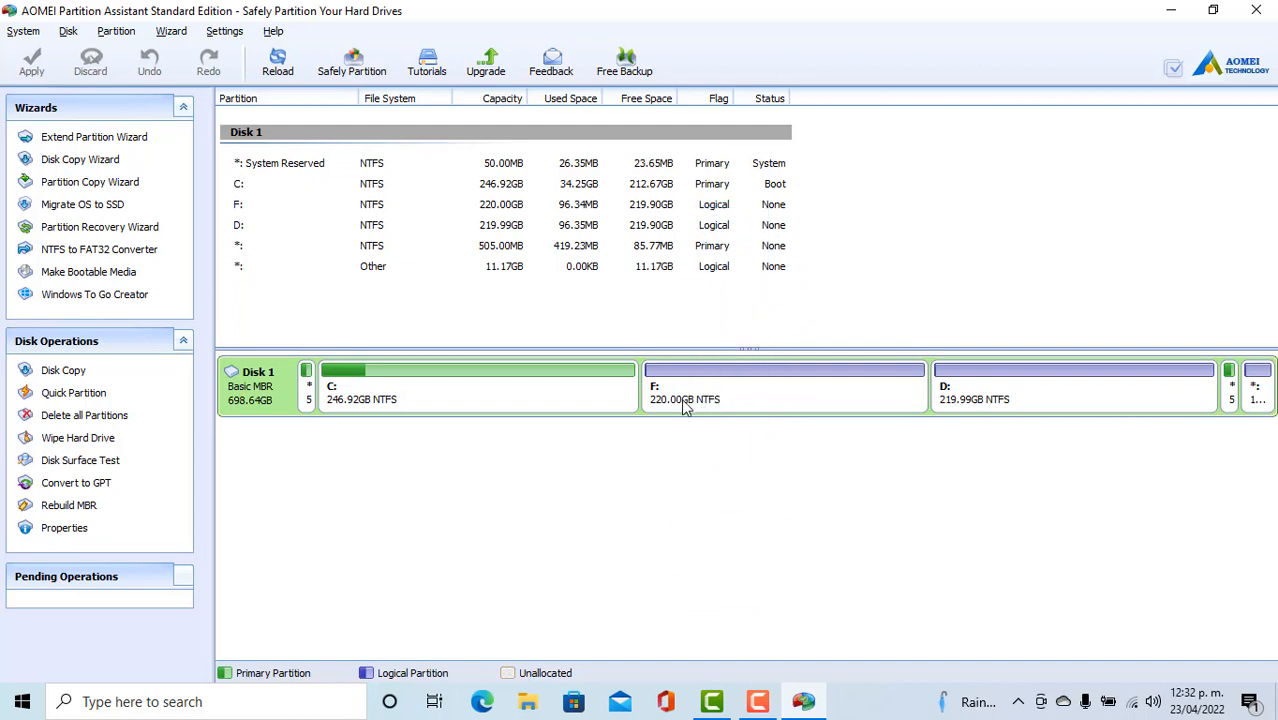
Close the partition program, refresh the desktop and open This PC to check the list of drives.
{"action": "left_click", "coordinate": [1262, 9]}
{"action": "right_click", "coordinate": [350, 130]}
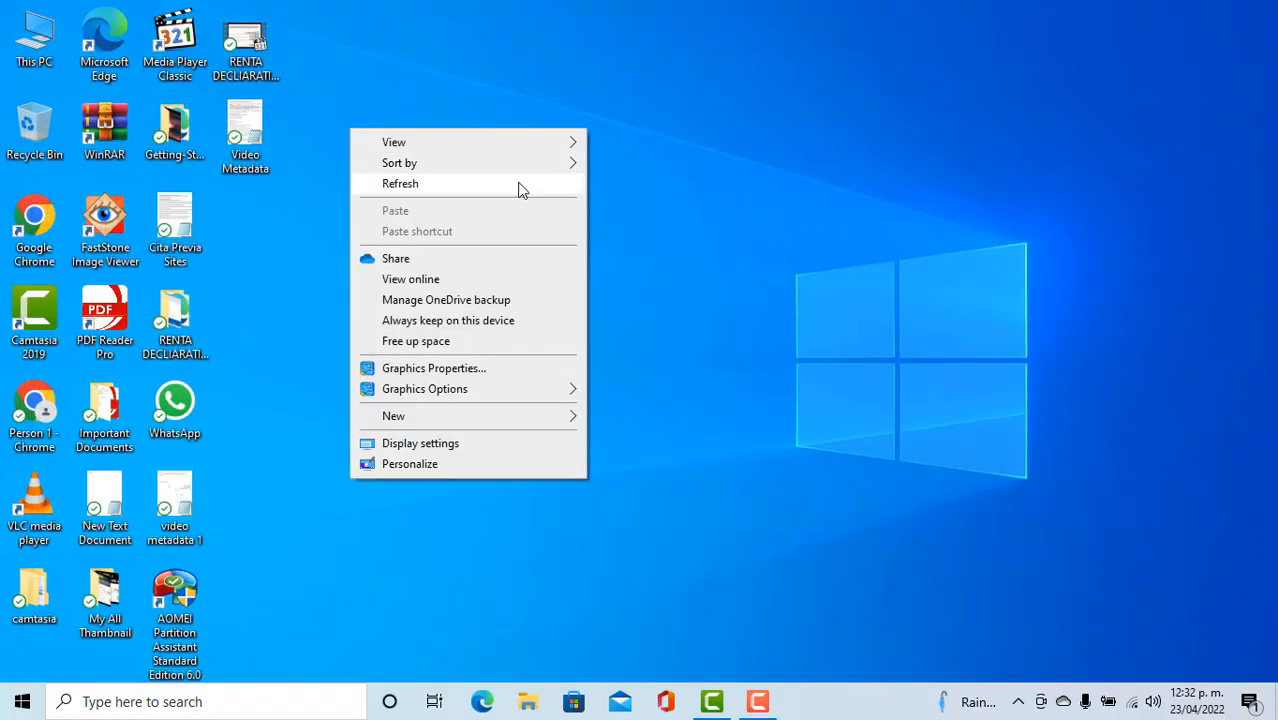
{"action": "left_click", "coordinate": [518, 186]}
{"action": "left_click", "coordinate": [34, 38]}
{"action": "right_click", "coordinate": [34, 38]}
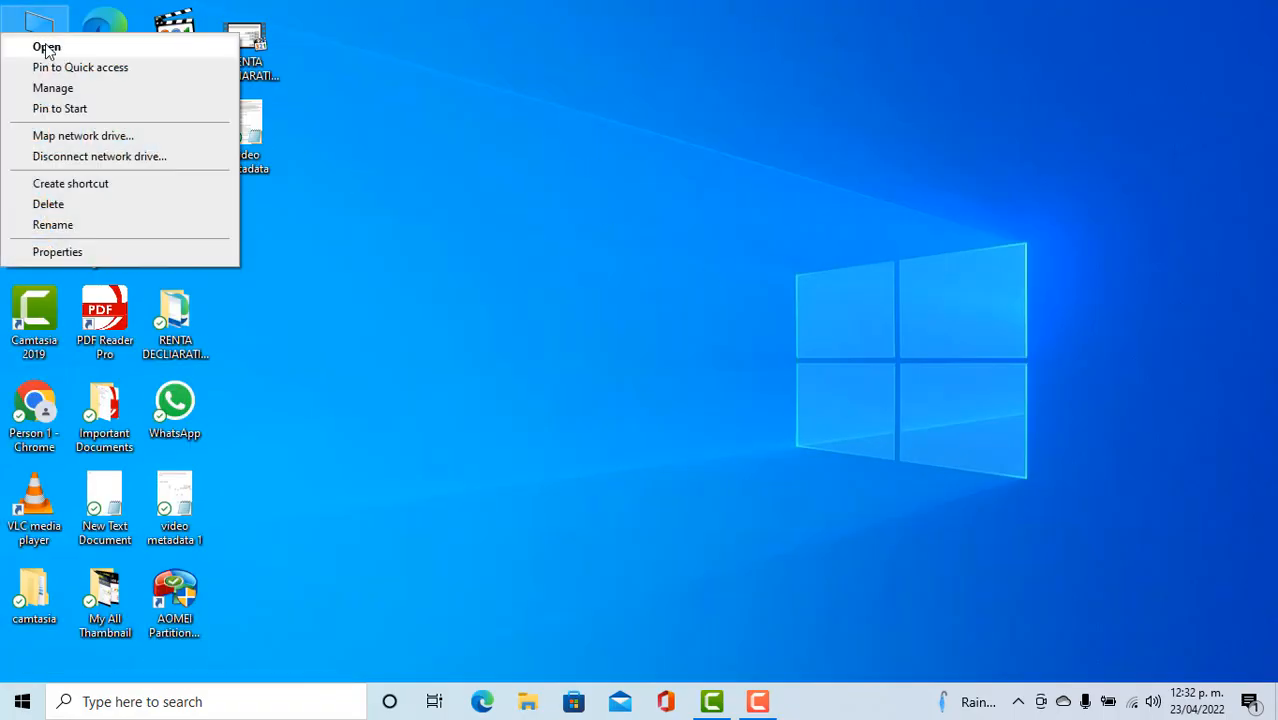
{"action": "left_click", "coordinate": [45, 46]}
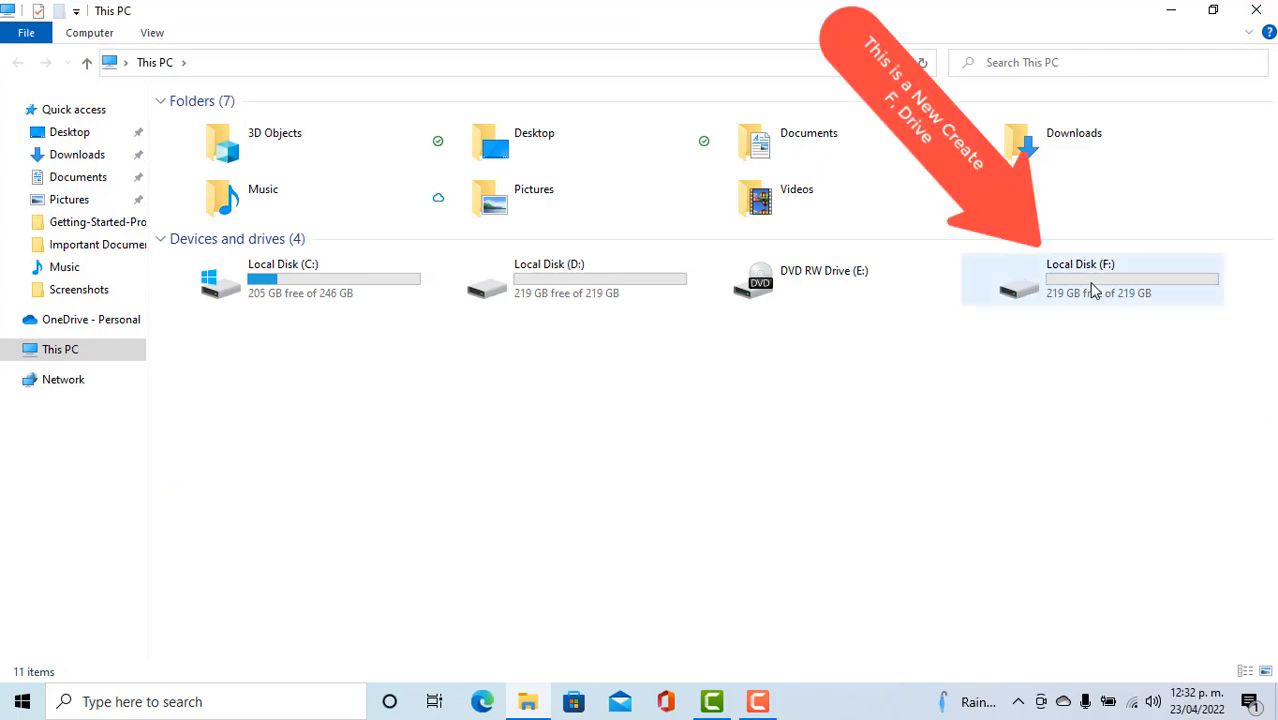